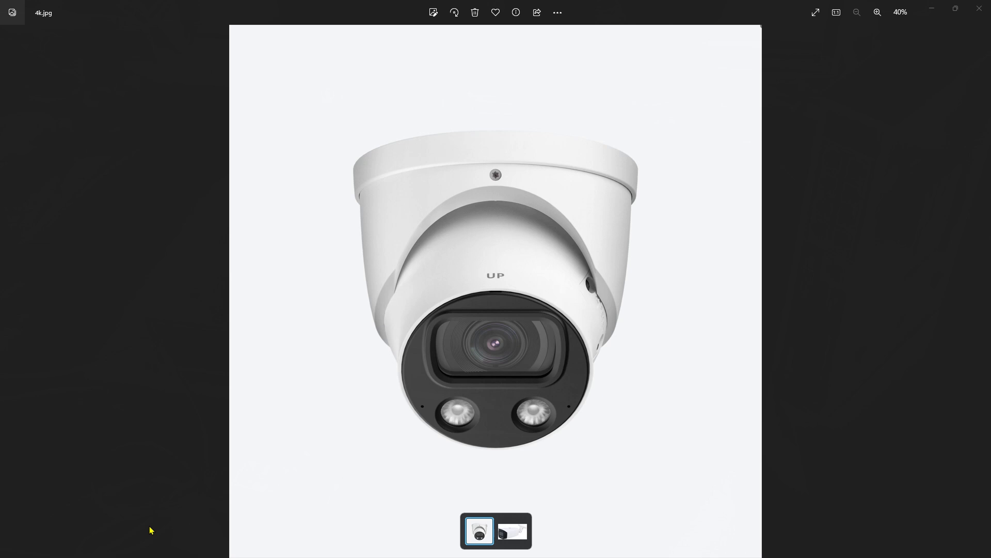
- Launch Command Prompt from Windows Search with cmd
mouse_move(130, 556)
left_click(40, 546)
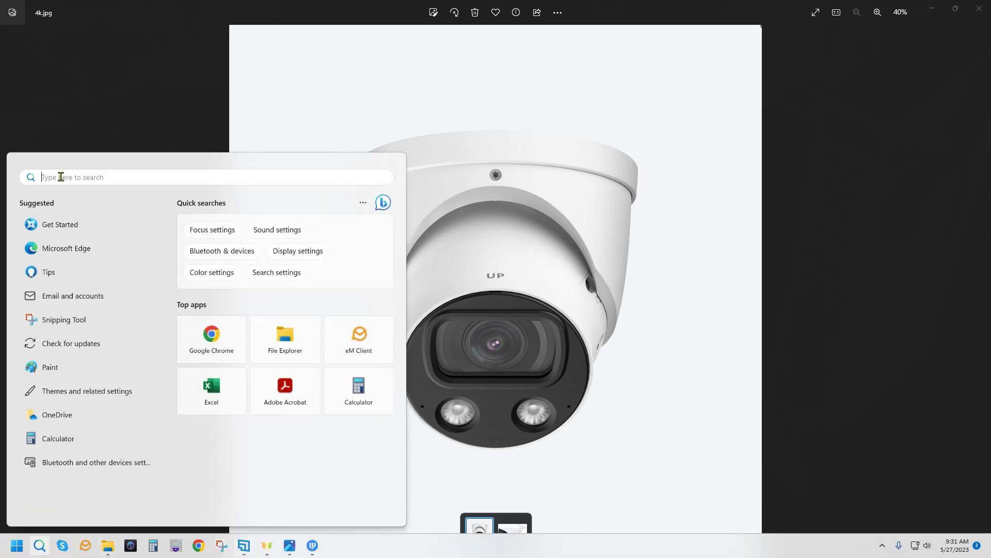
type("cmd")
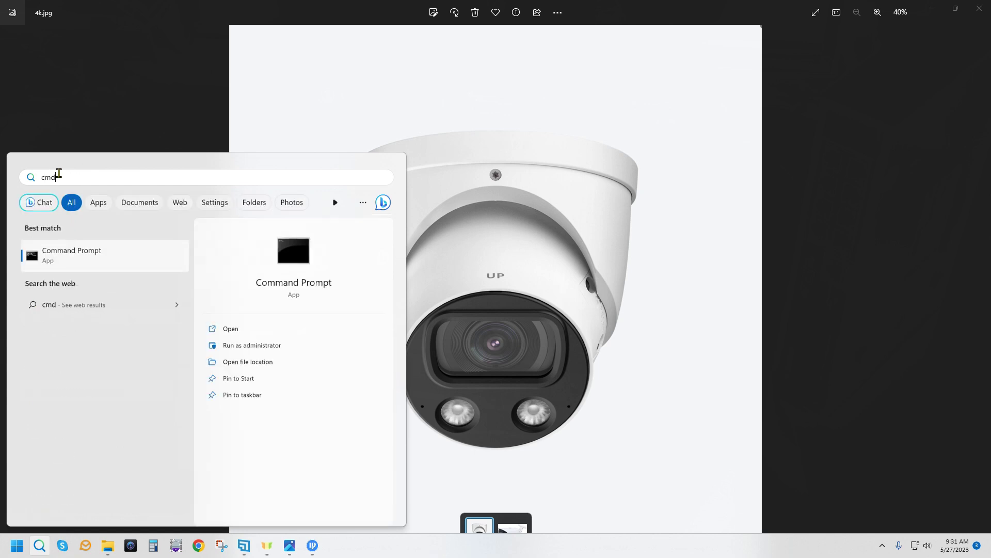
key("Return")
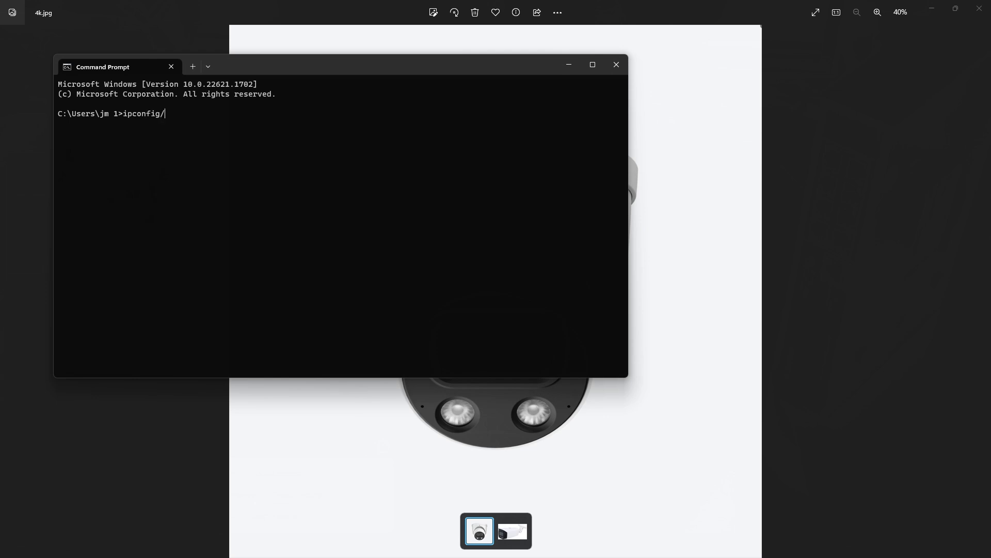
- Run ipconfig/all to show Ethernet IPv4 192.168.1.154 and gateway 192.168.1.1, then close the window
type("ipconfig/all")
key("Return")
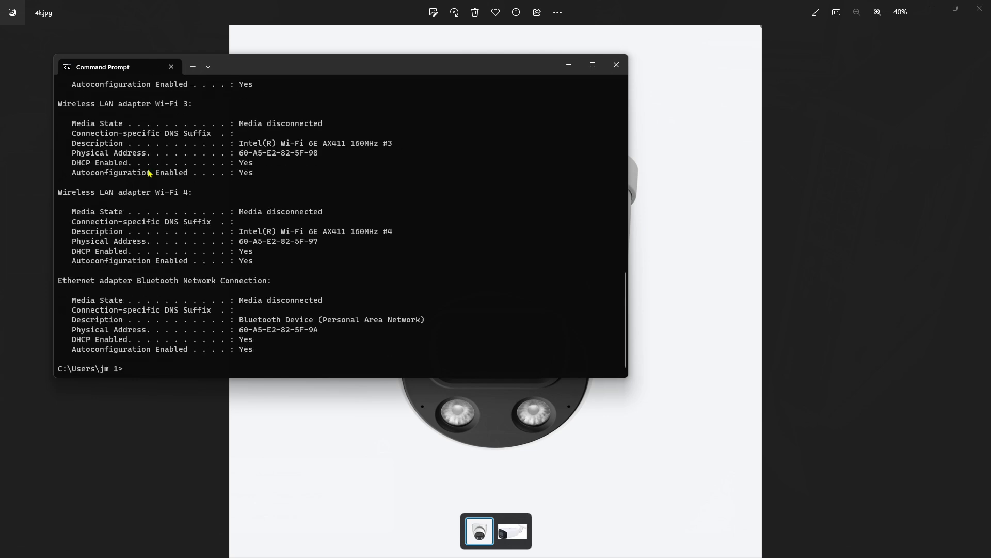
scroll(289, 281, "up", 11)
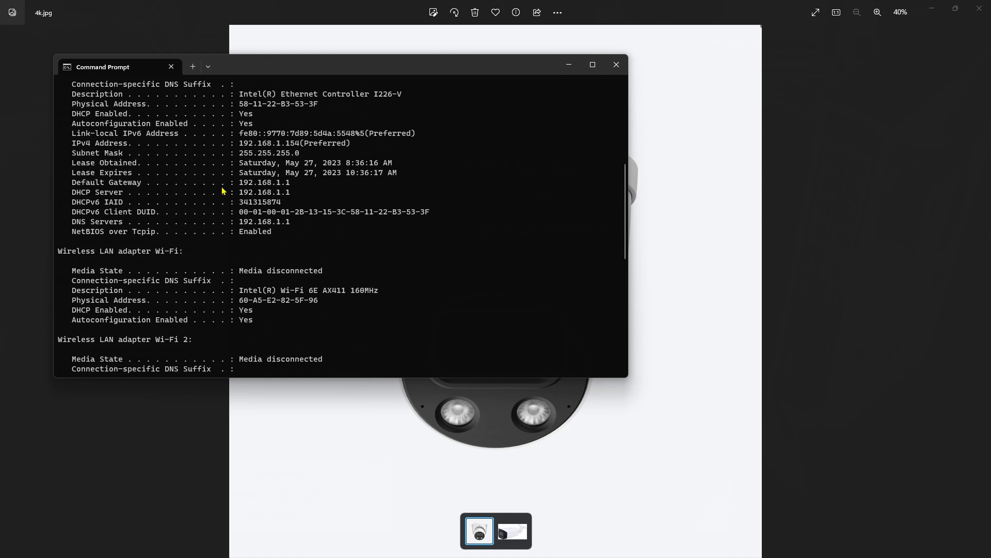
left_click(618, 66)
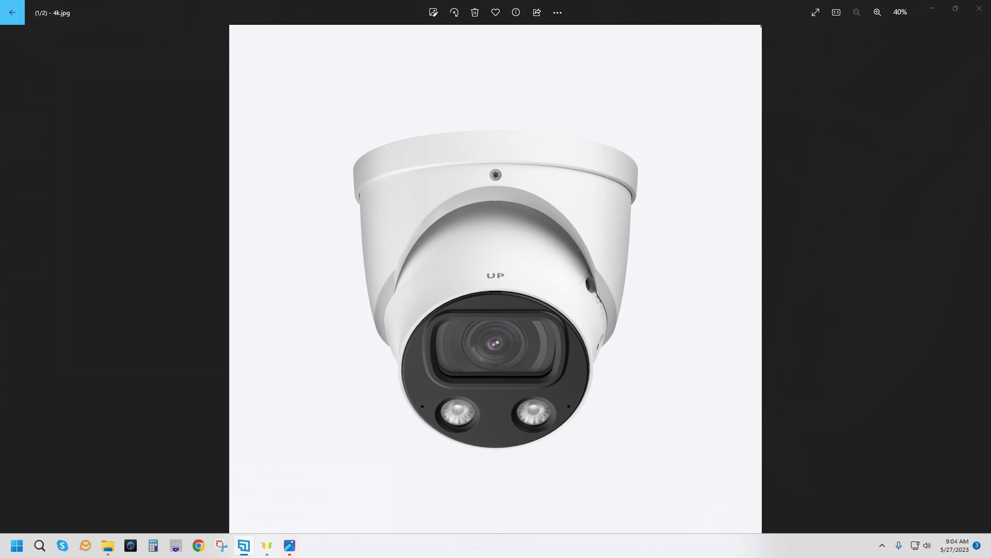
- In Chrome, browse to the camera's setup page at 192.168.1.108
left_click(198, 546)
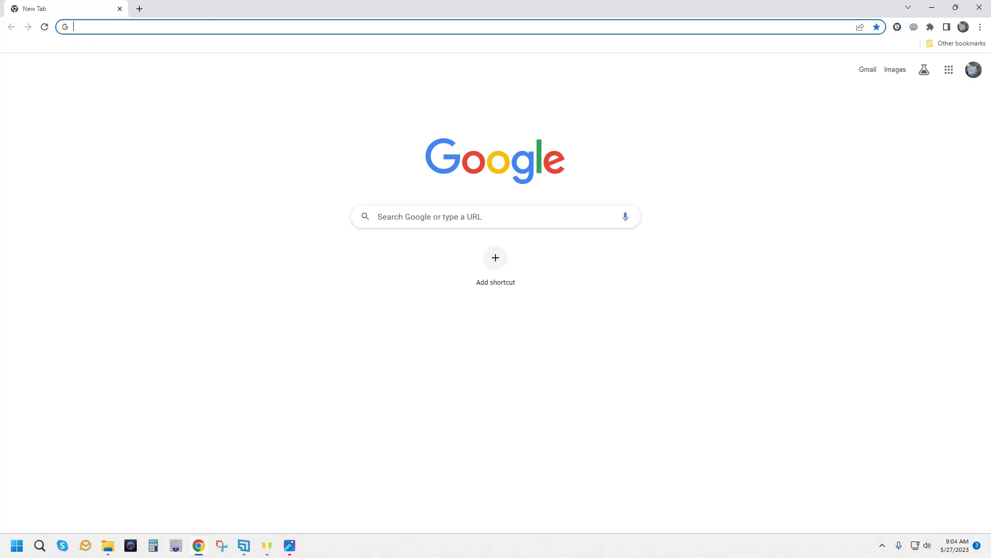
type("192")
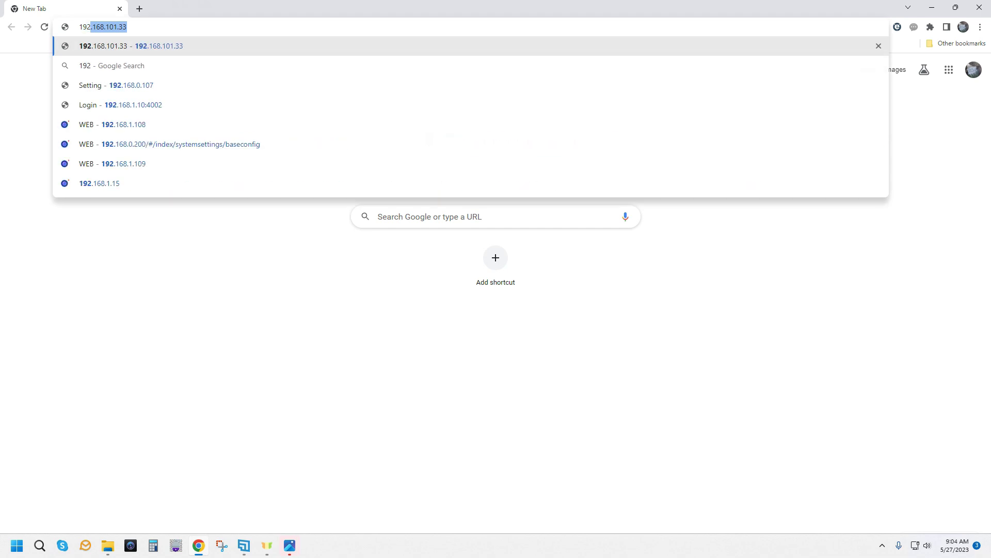
type(".168.")
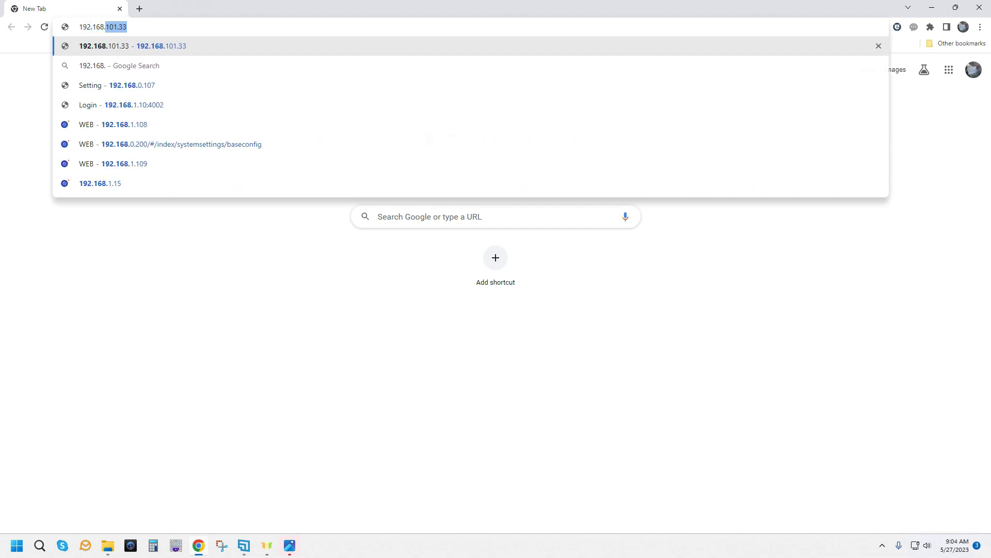
type("1.108")
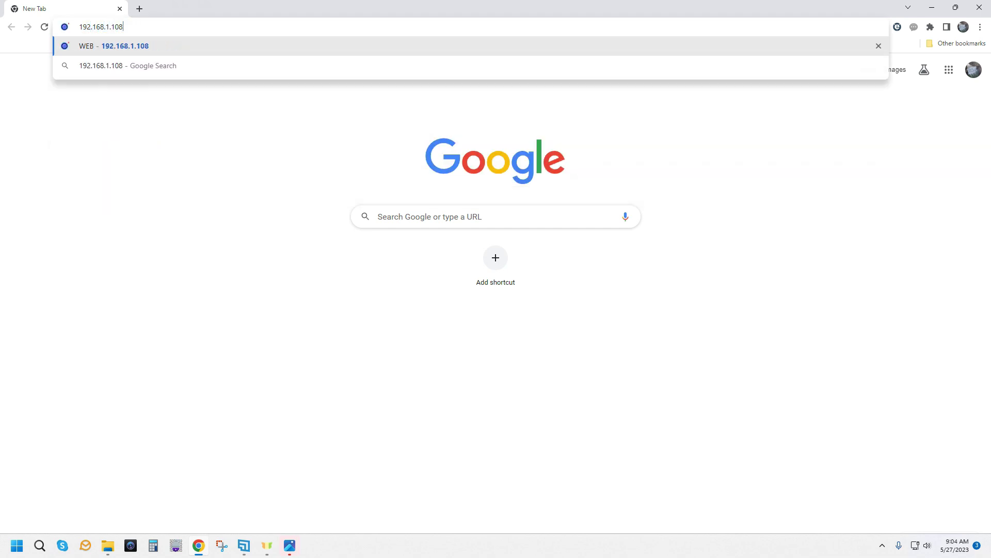
key("Return")
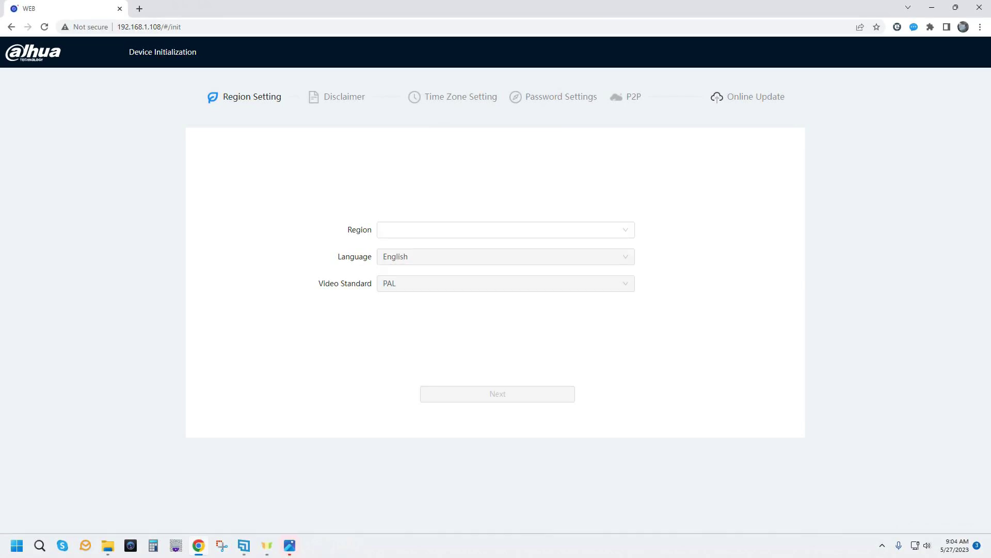
- Set the region to United States and accept the licence agreement and privacy policy
left_click(579, 228)
left_click(471, 298)
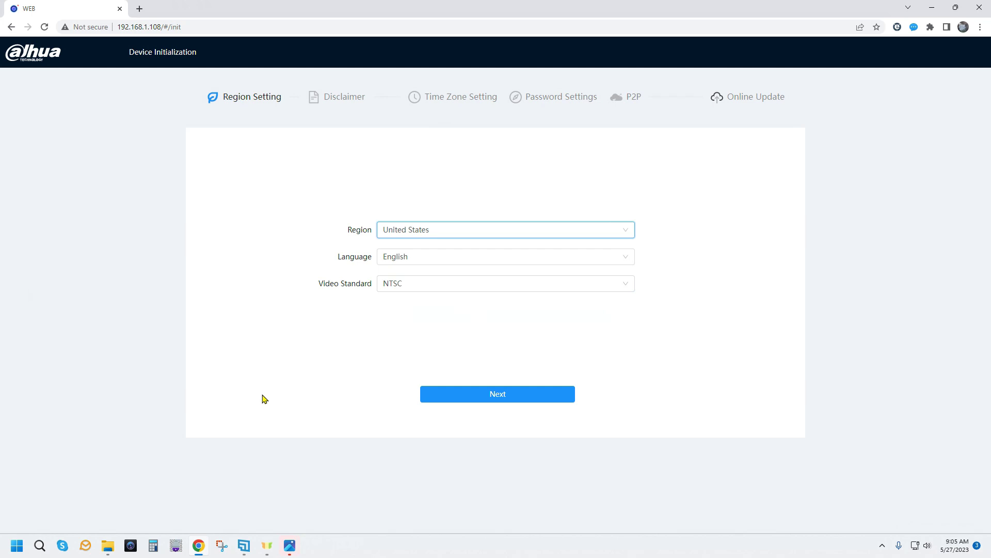
left_click(516, 400)
scroll(481, 260, "down", 5)
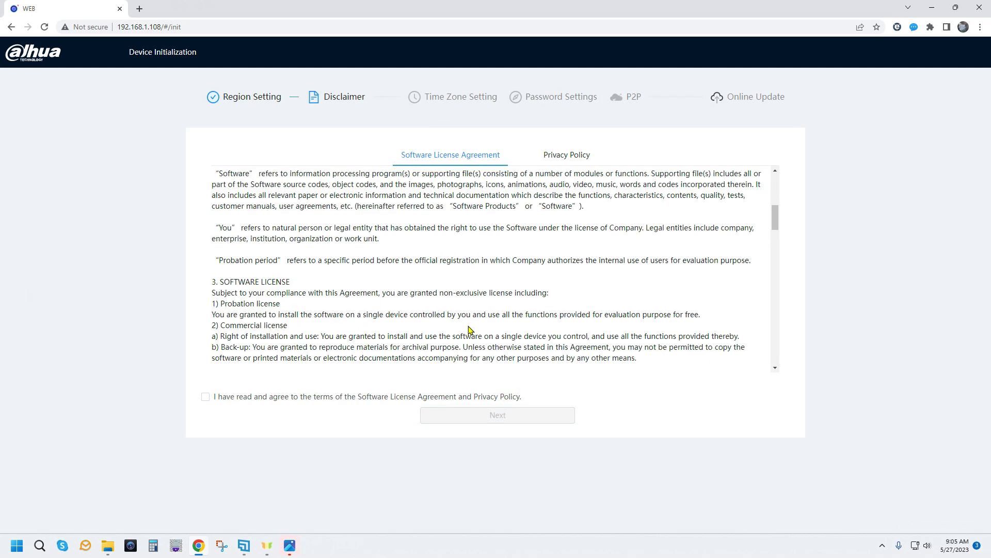
scroll(482, 260, "down", 5)
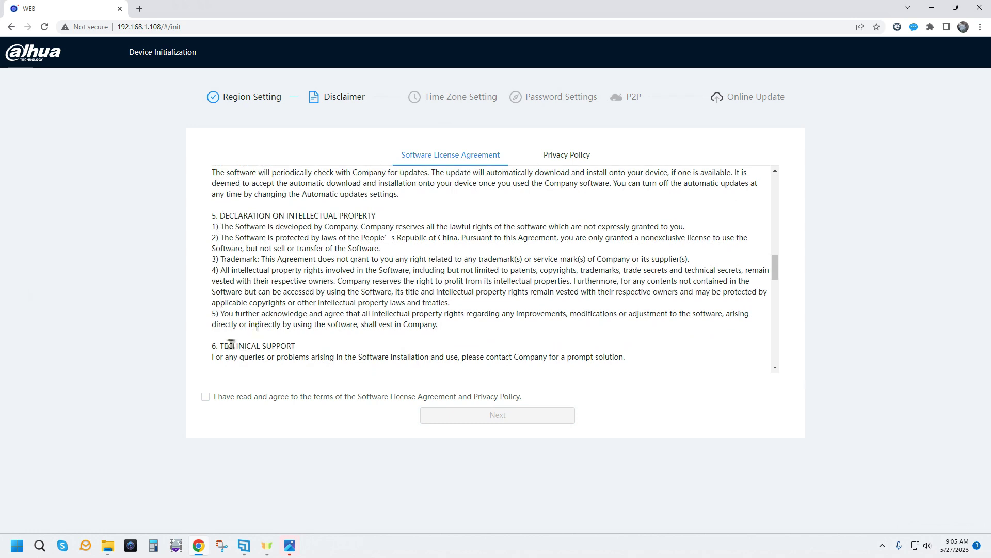
left_click(206, 396)
left_click(477, 419)
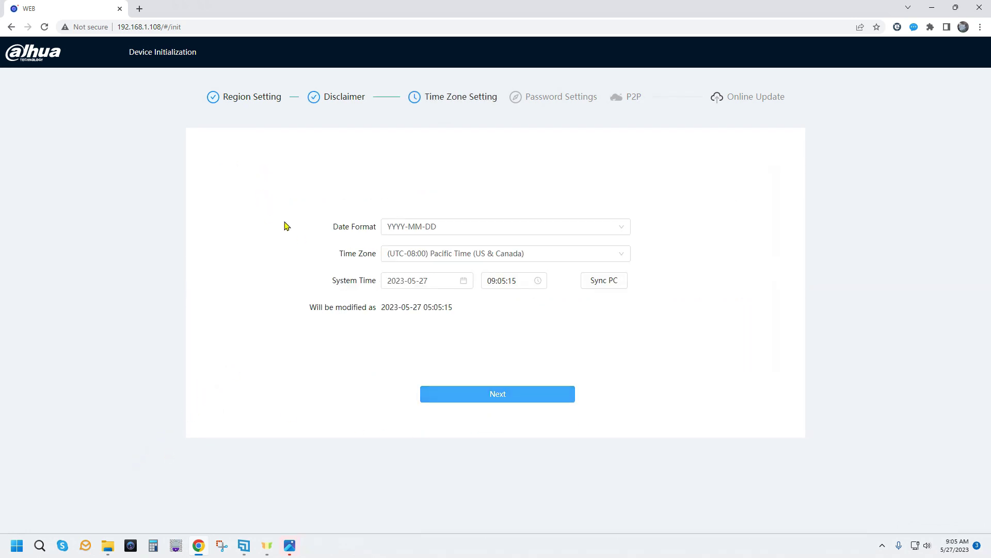
- Set date format MM-DD-YYYY and time zone Eastern Time, syncing the clock with the PC
left_click(619, 233)
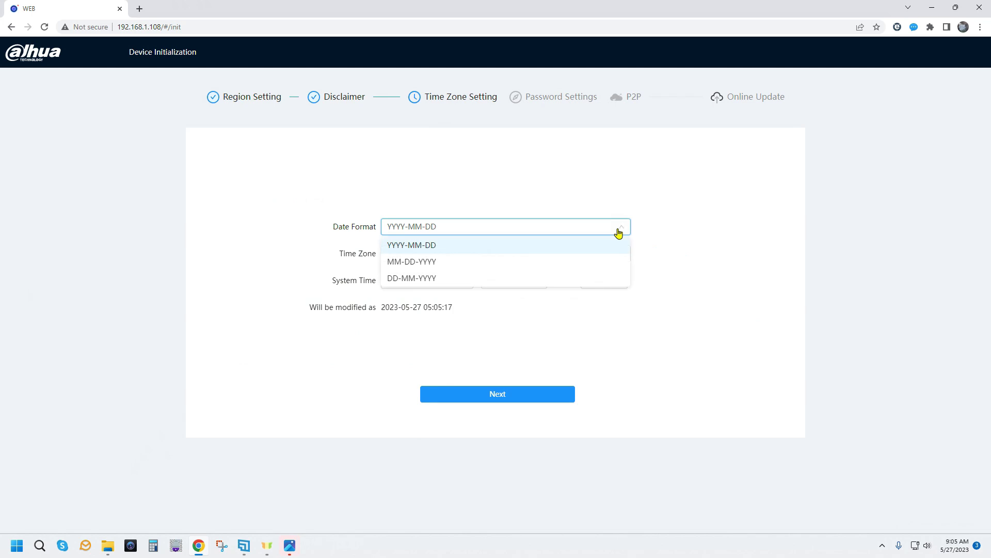
left_click(424, 265)
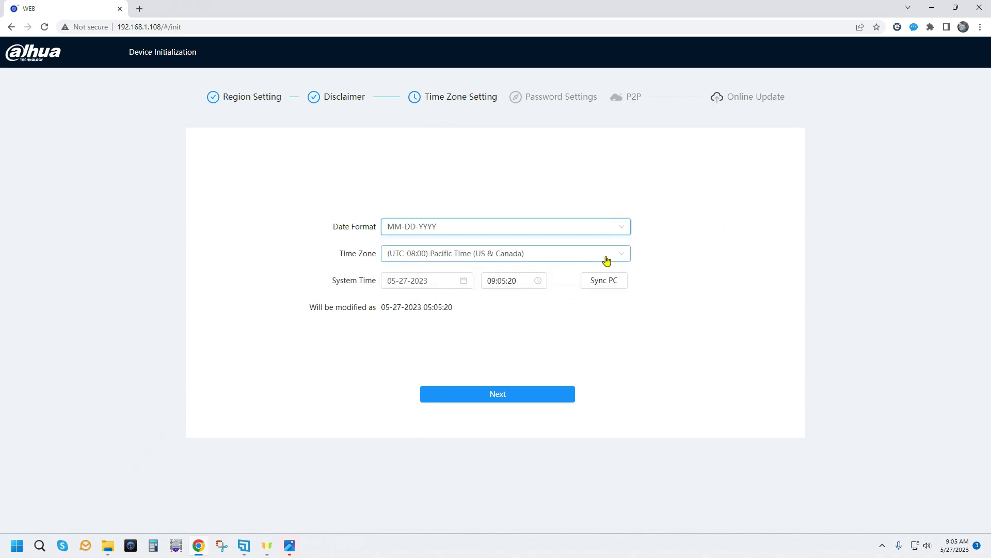
left_click(629, 255)
scroll(560, 296, "down", 6)
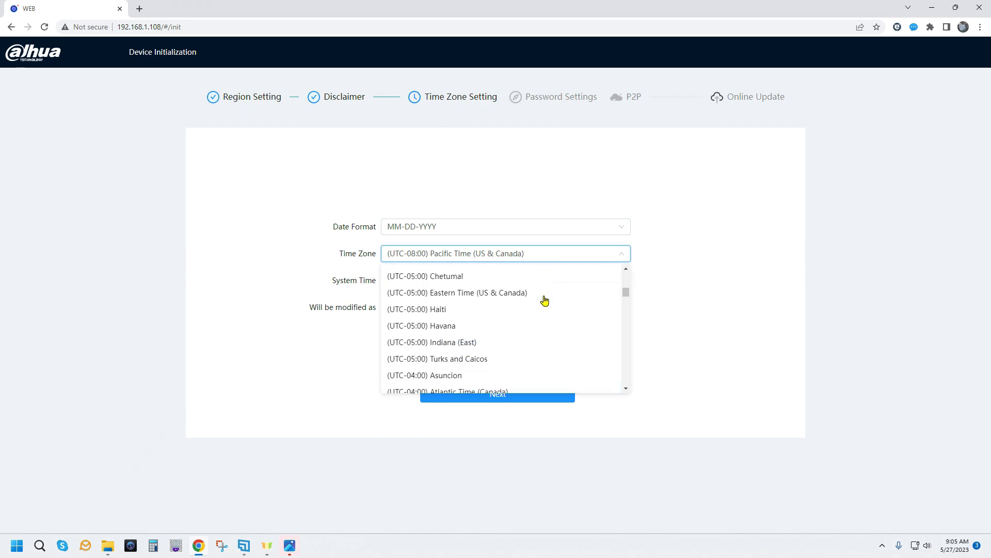
left_click(465, 295)
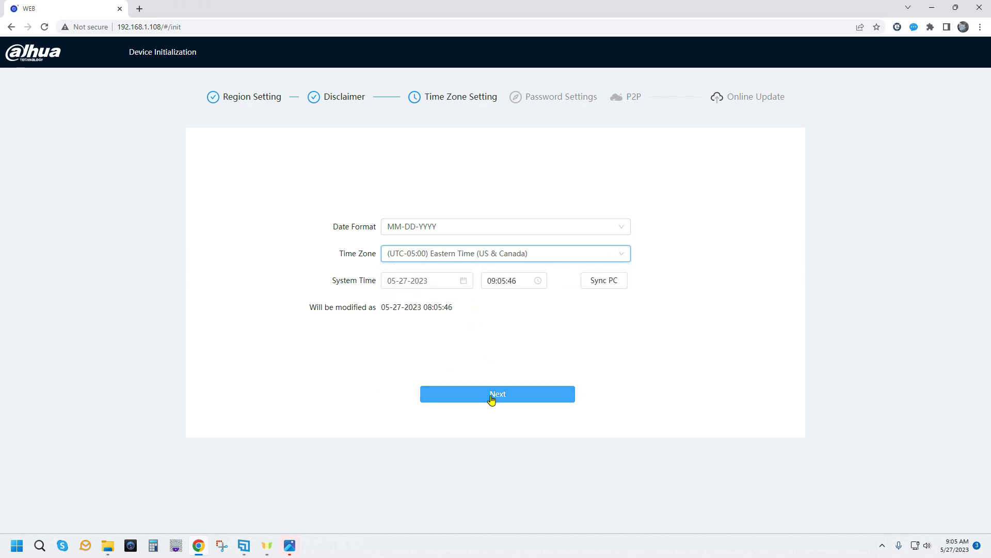
left_click(608, 286)
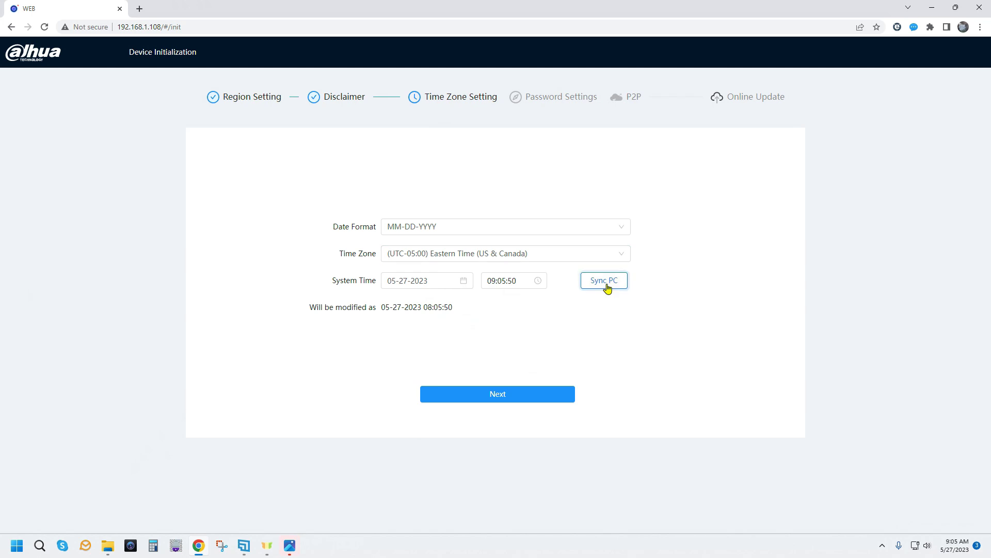
left_click(486, 395)
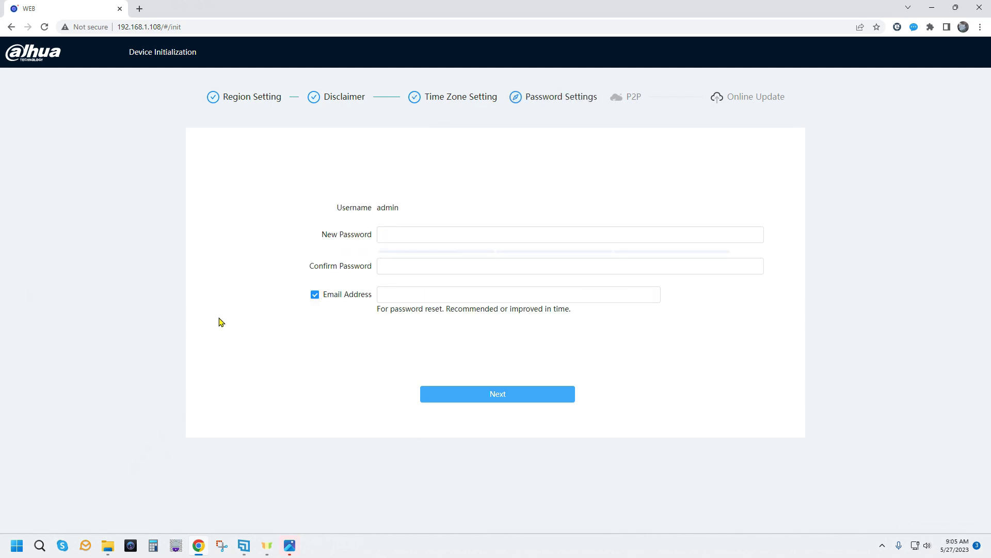
- Set and confirm the new admin password, skipping the password-reset e-mail
left_click(426, 236)
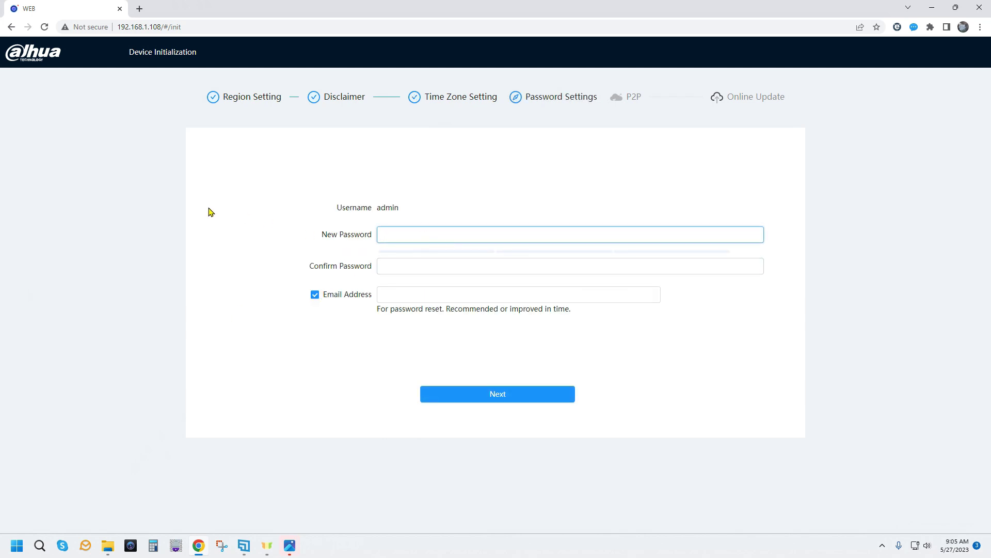
type("****************")
key("Tab")
type("****************")
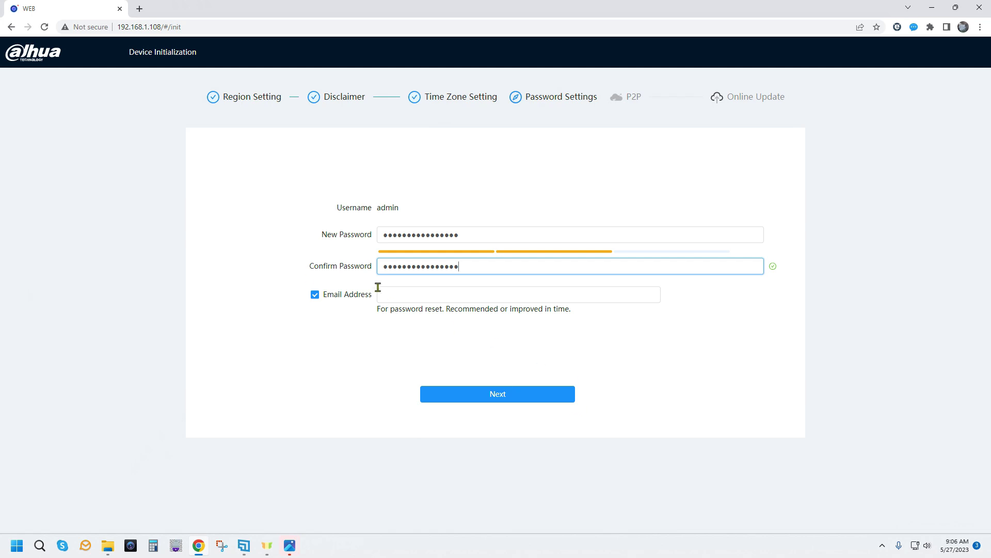
left_click(397, 295)
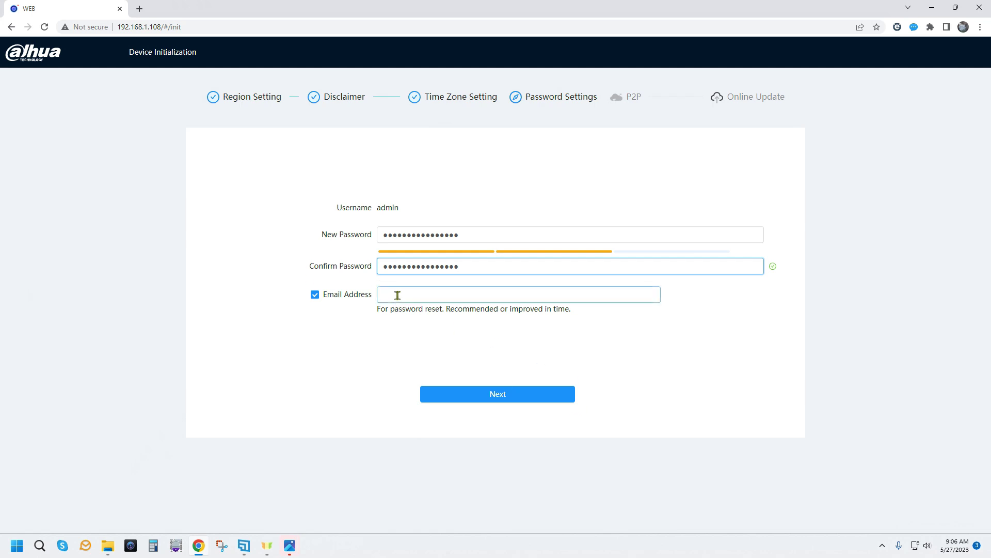
left_click(314, 295)
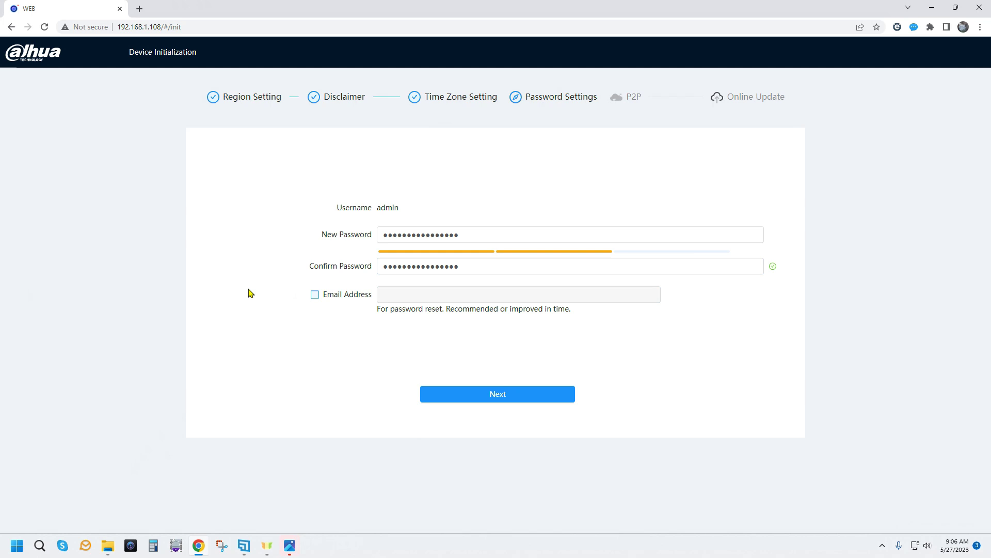
left_click(526, 398)
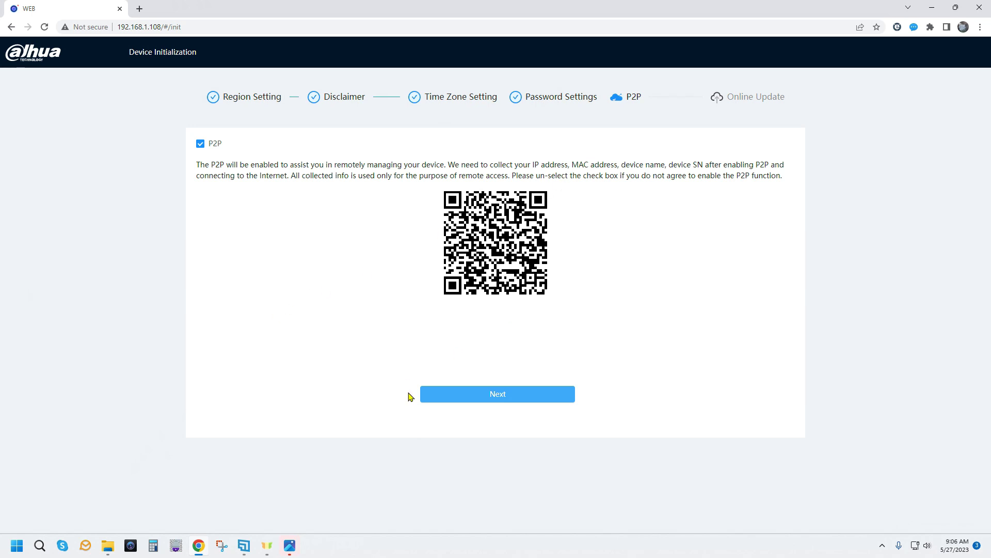
- Keep P2P defaults, disable Auto Check for Updates, and finish the wizard
left_click(520, 399)
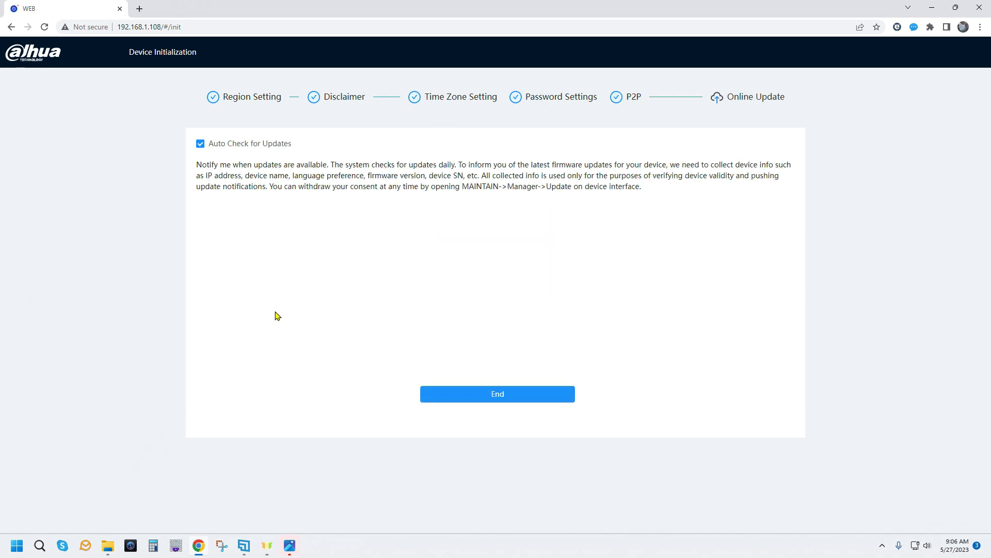
left_click(197, 144)
left_click(530, 399)
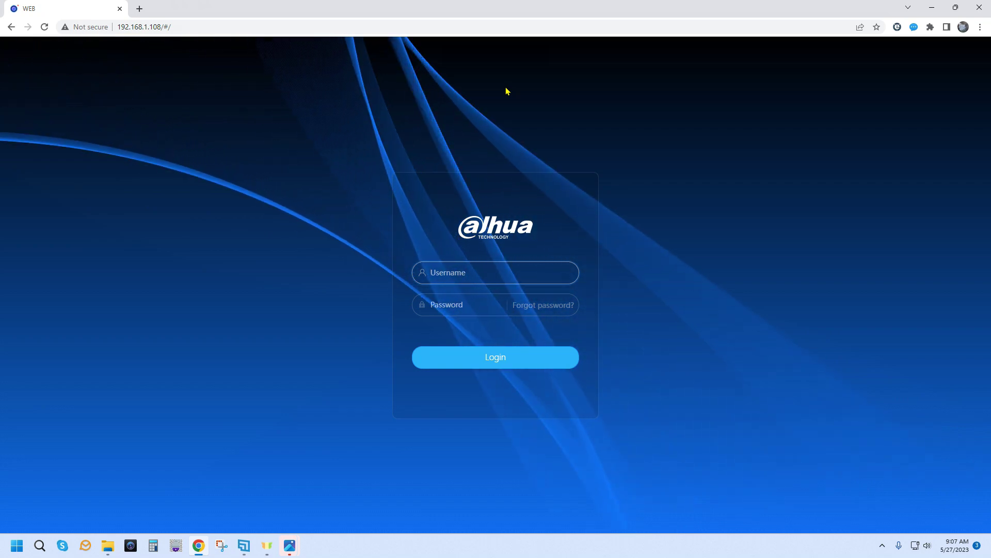
- Log in to the camera as admin with the new password
left_click(445, 270)
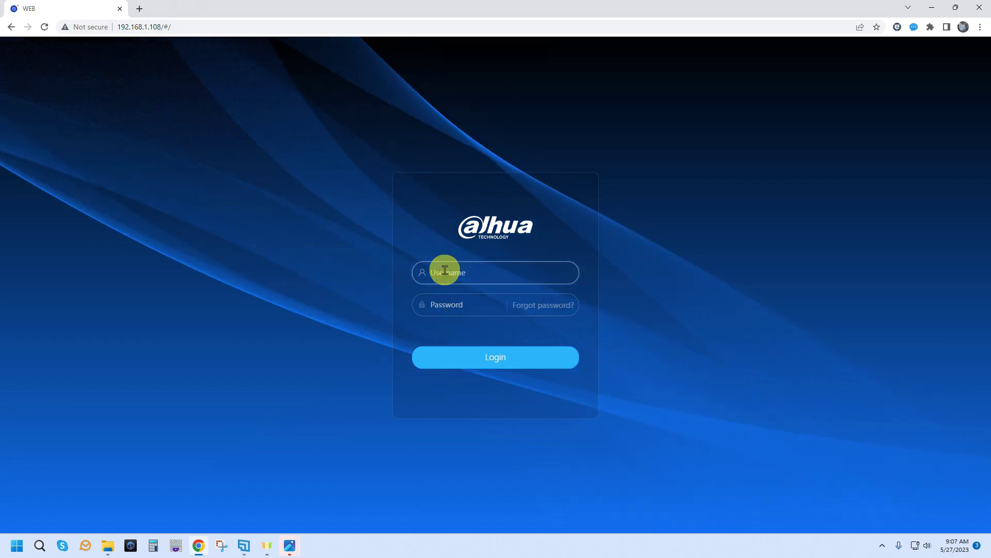
type("ad")
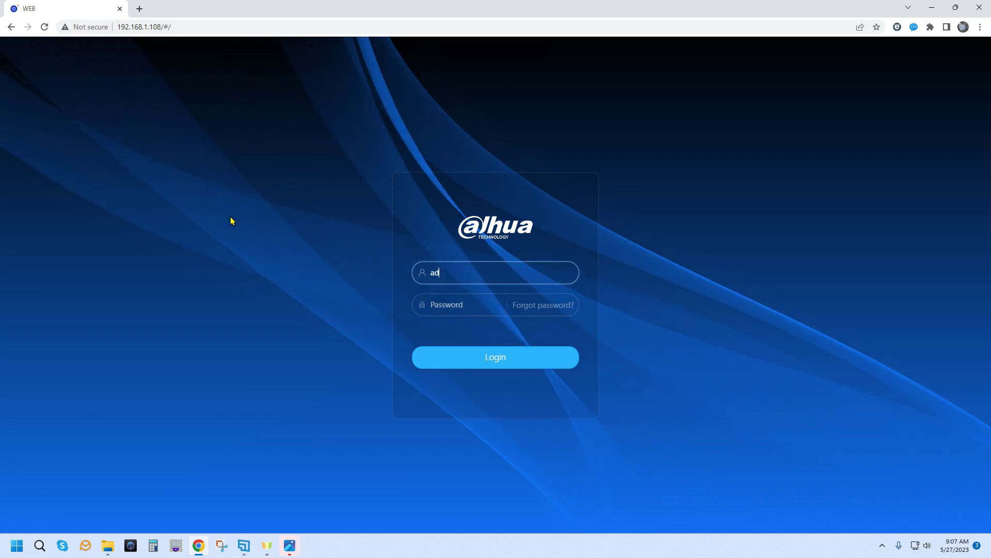
type("min")
key("Tab")
type("••••••••••••••")
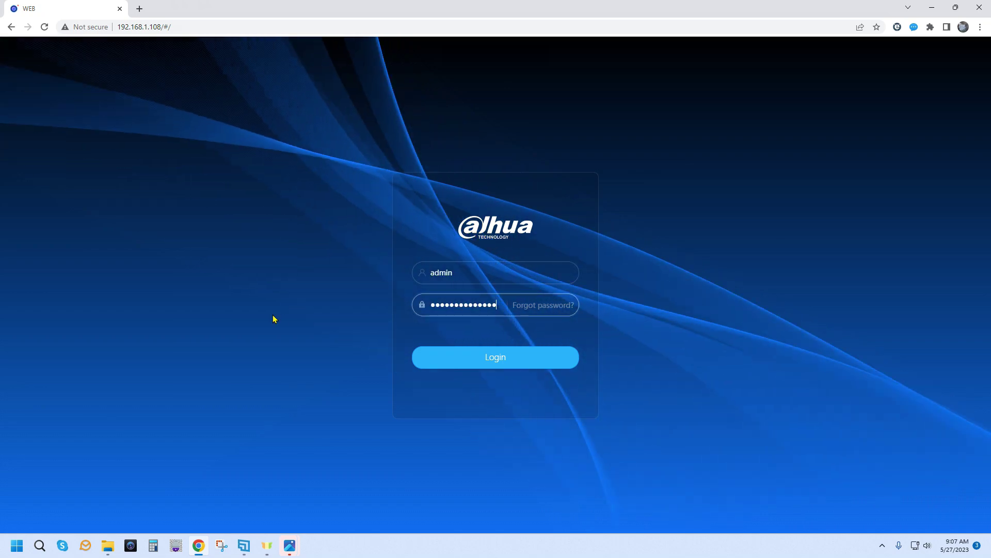
type("••")
left_click(163, 381)
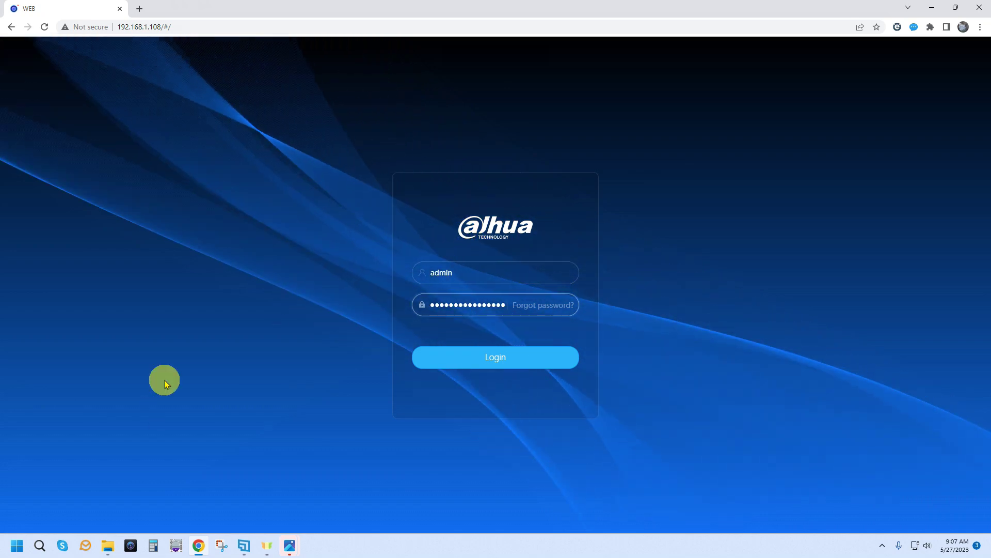
left_click(530, 360)
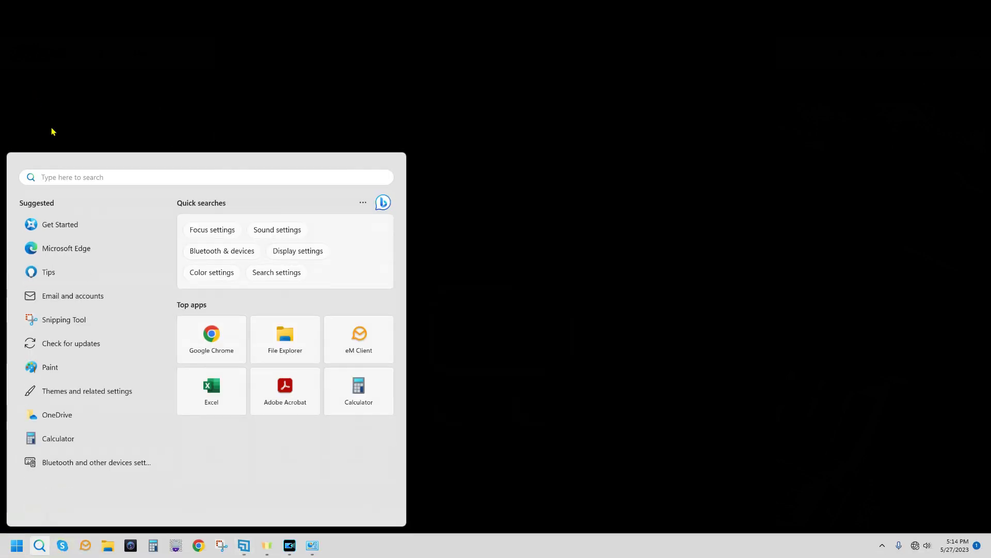
- Open Command Prompt and run ipconfig/all to list the network adapters
type("cmd")
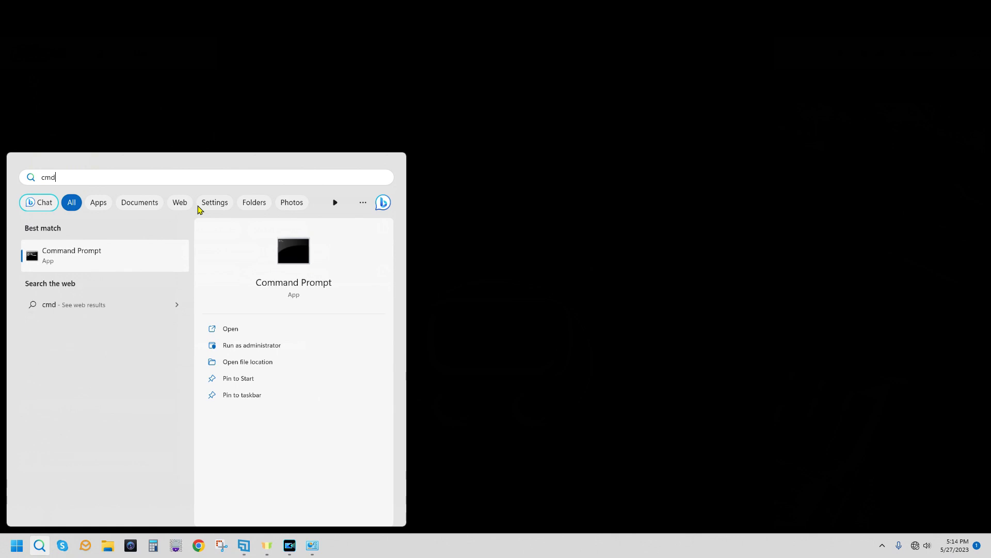
key("Return")
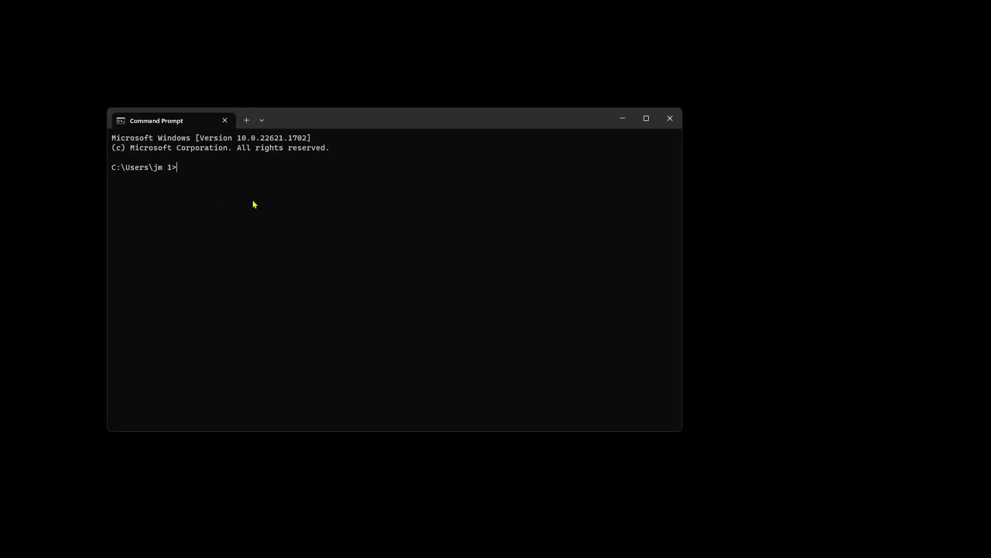
type("ipconfig/all")
key("Return")
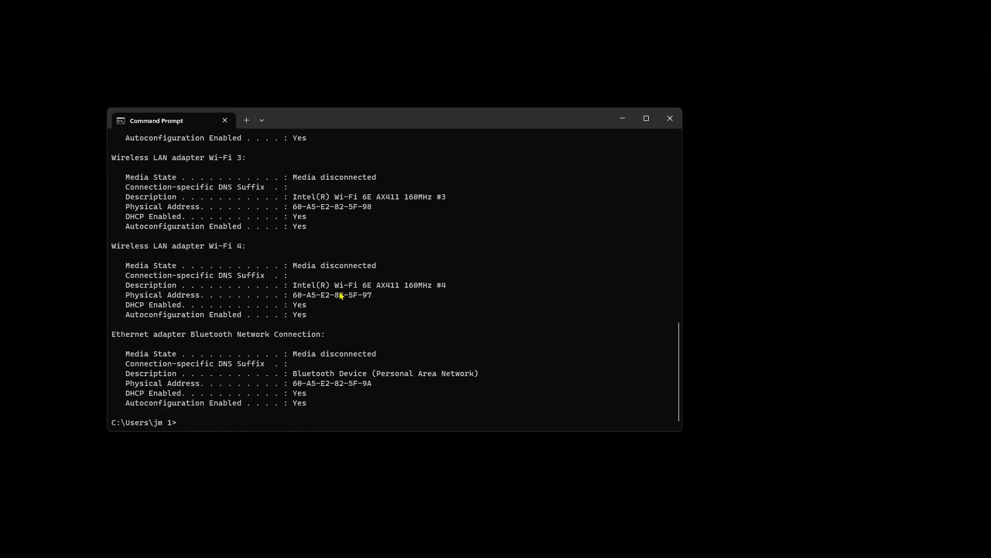
scroll(341, 294, "up", 11)
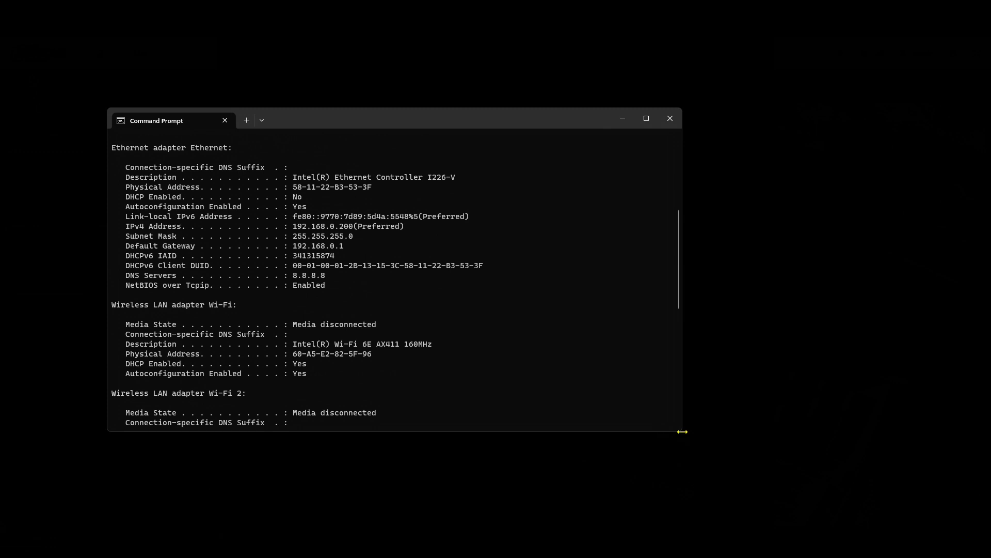
- Enlarge the console to review Ethernet IPv4 192.168.0.200 and gateway 192.168.0.1, then close it
left_click_drag(682, 433, 780, 529)
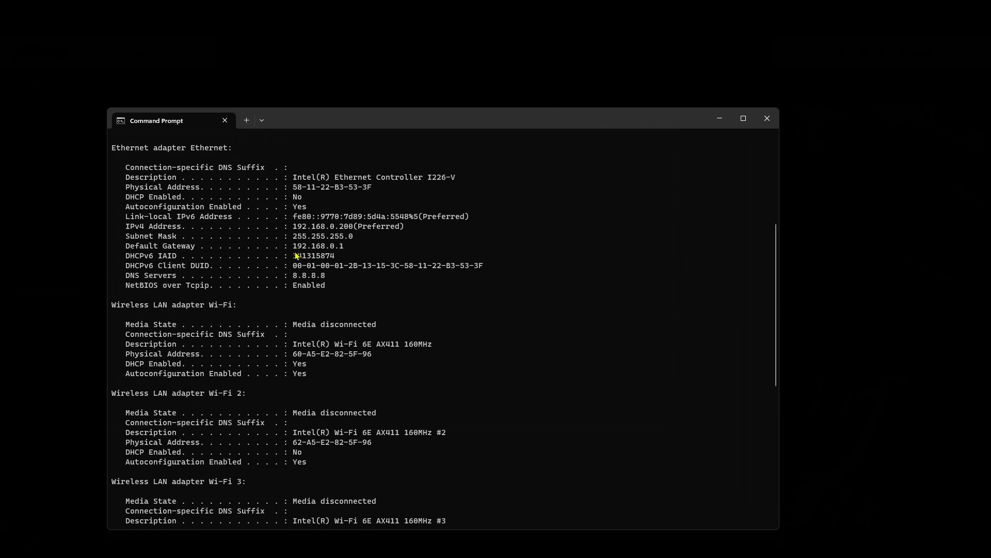
left_click(368, 246)
left_click(763, 127)
- Search for config in Windows Search to launch Dahua ConfigTool
left_click(40, 545)
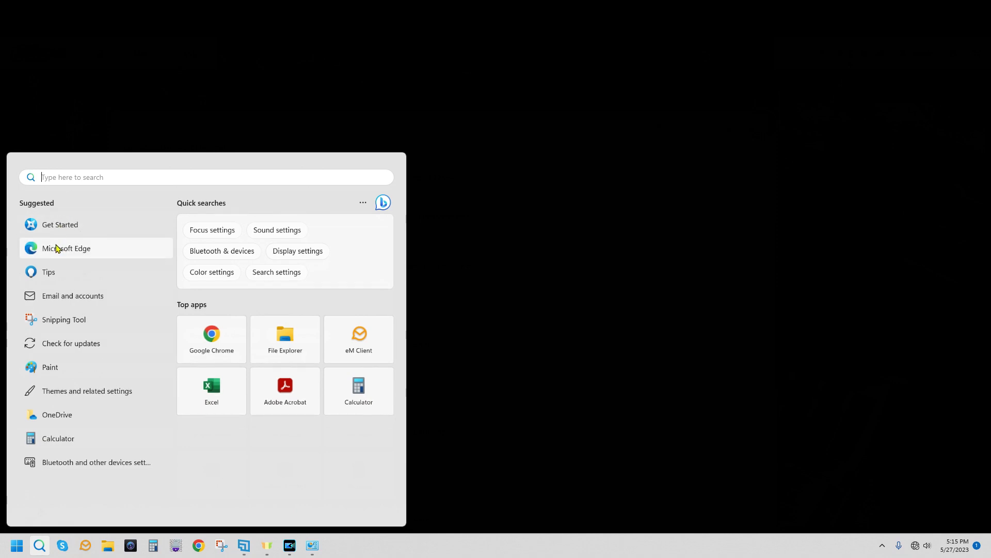
type("config")
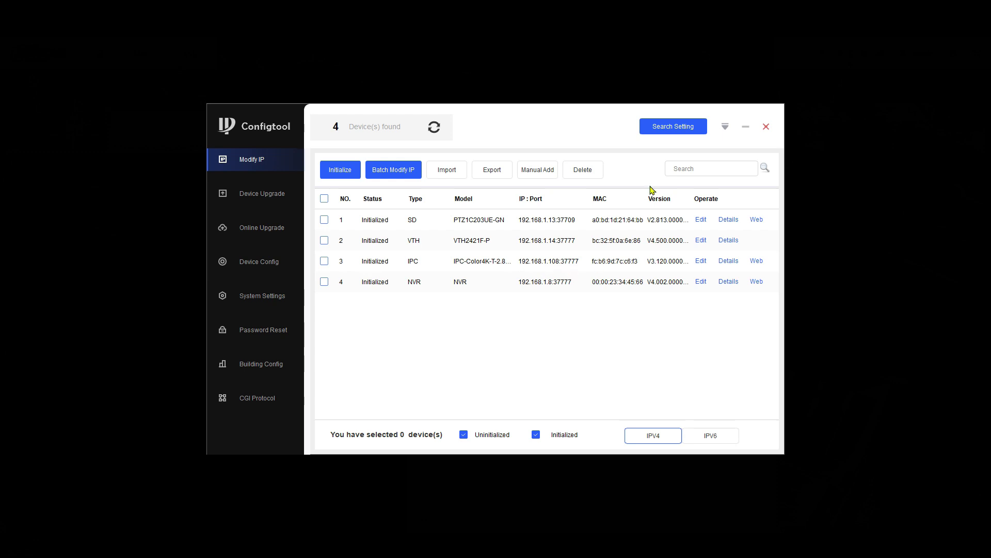
- Replace the search password with the camera's new one, rescan, and edit the IPC camera's IP
left_click(679, 130)
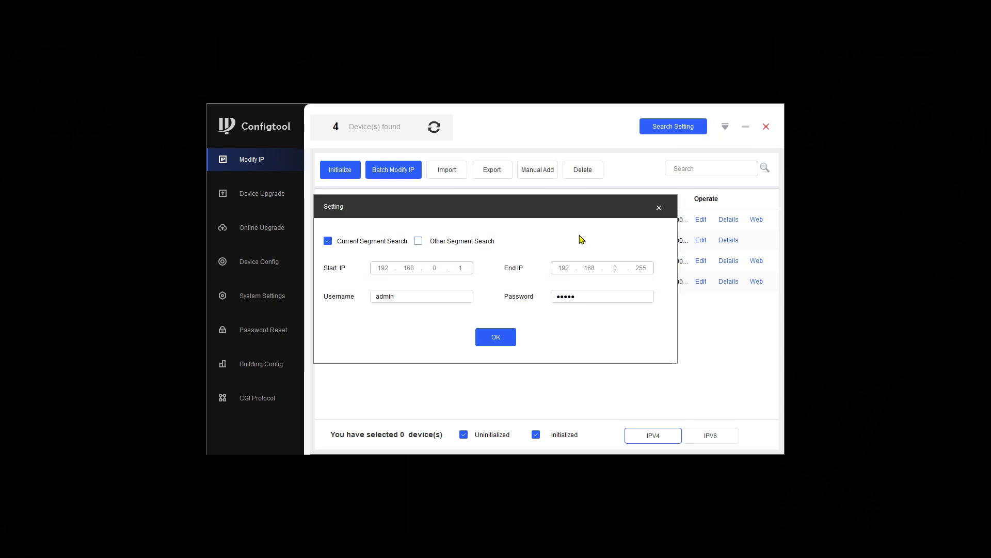
left_click_drag(578, 296, 539, 292)
key("ctrl+v")
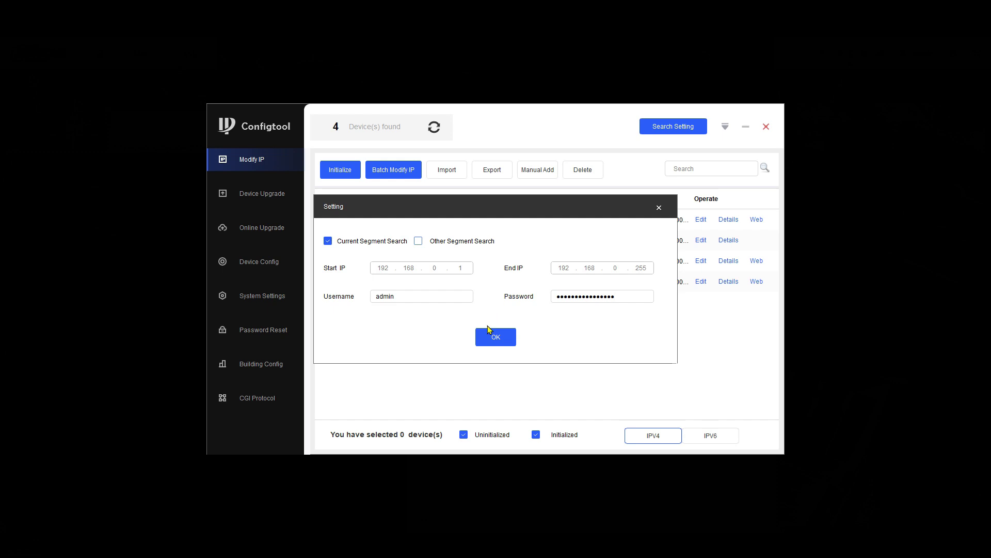
left_click(496, 335)
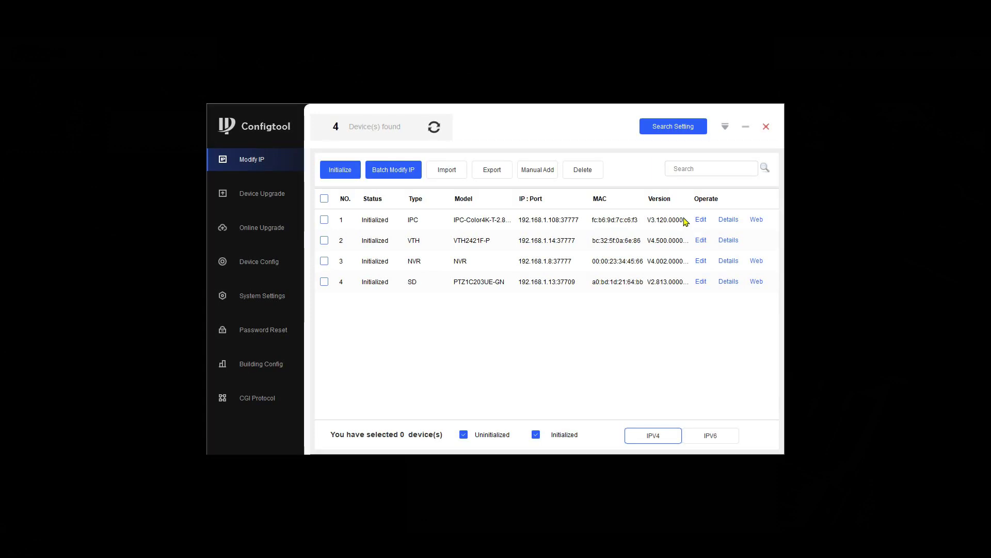
left_click(701, 221)
left_click(443, 259)
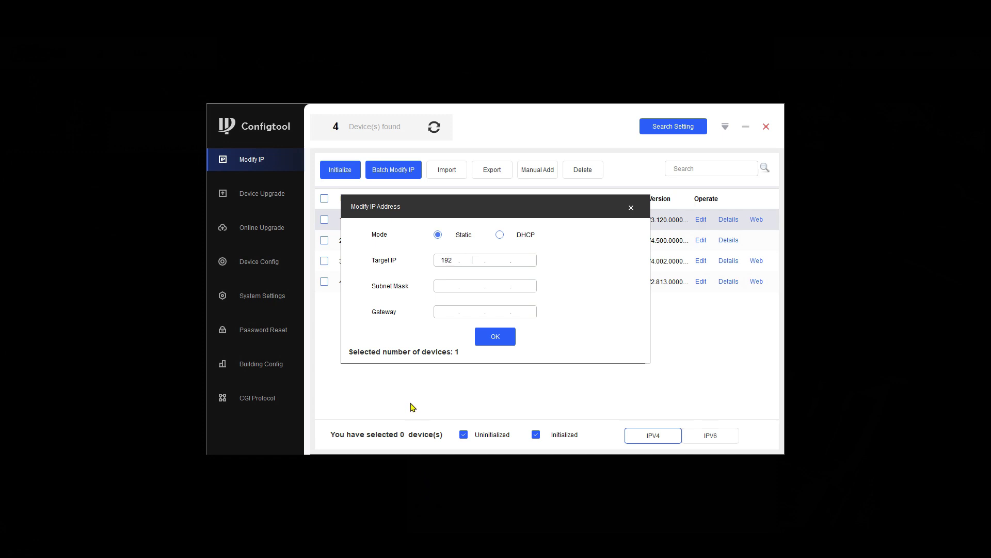
- Assign IP 192.168.0.200, mask 255.255.255.0, gateway 192.168.0.1, refresh, and open the camera's web page
type("192.168.0")
left_click(445, 286)
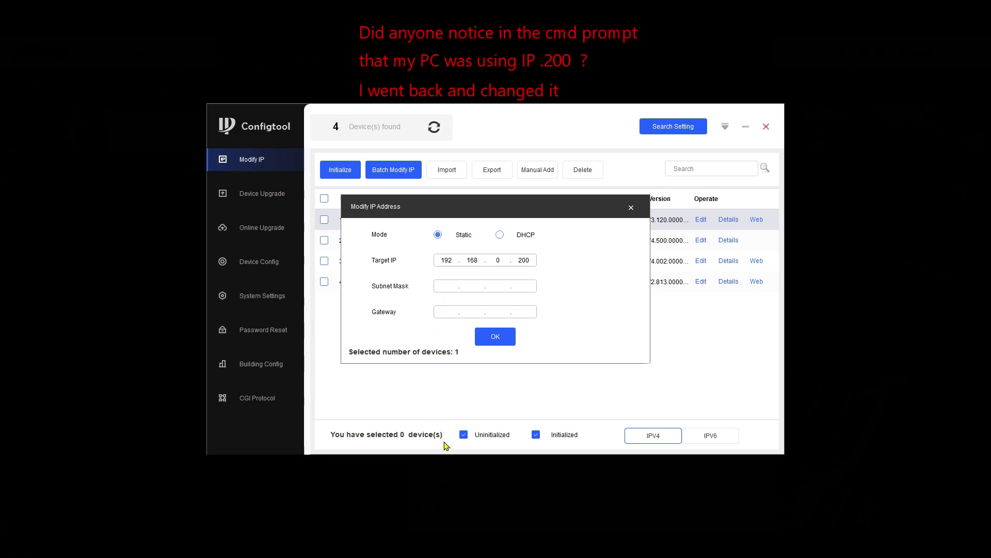
type("255.255.255.0")
left_click(447, 312)
type("1921680.1")
left_click(497, 337)
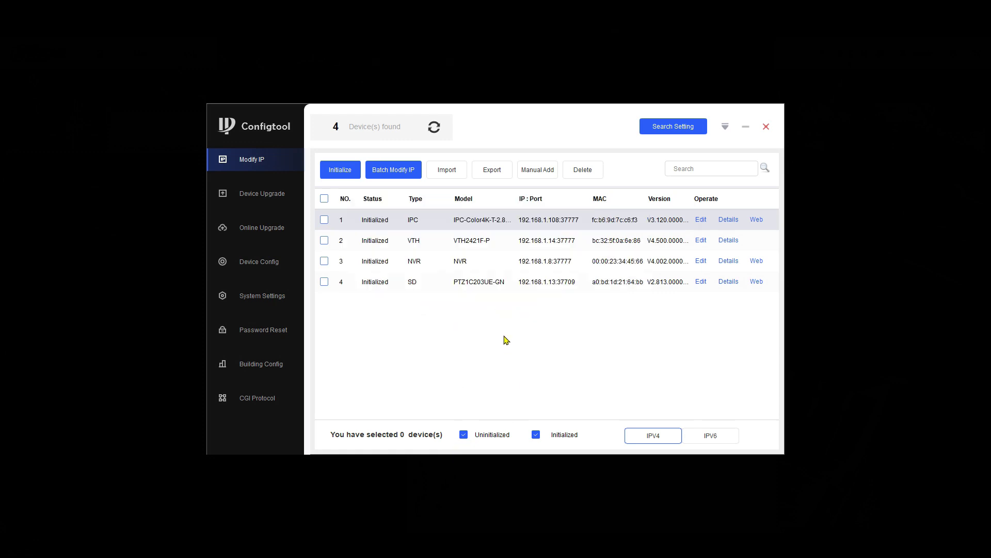
left_click(434, 128)
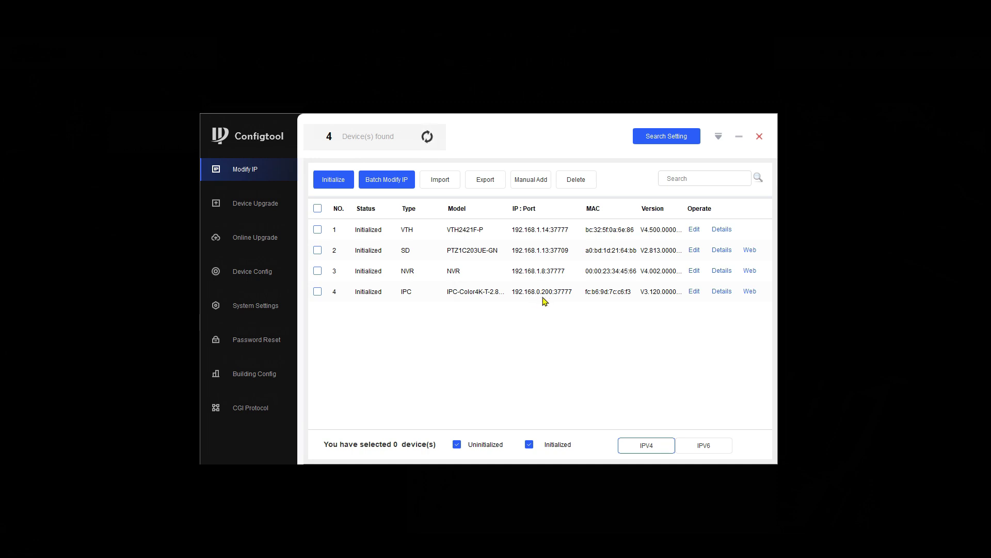
left_click(750, 292)
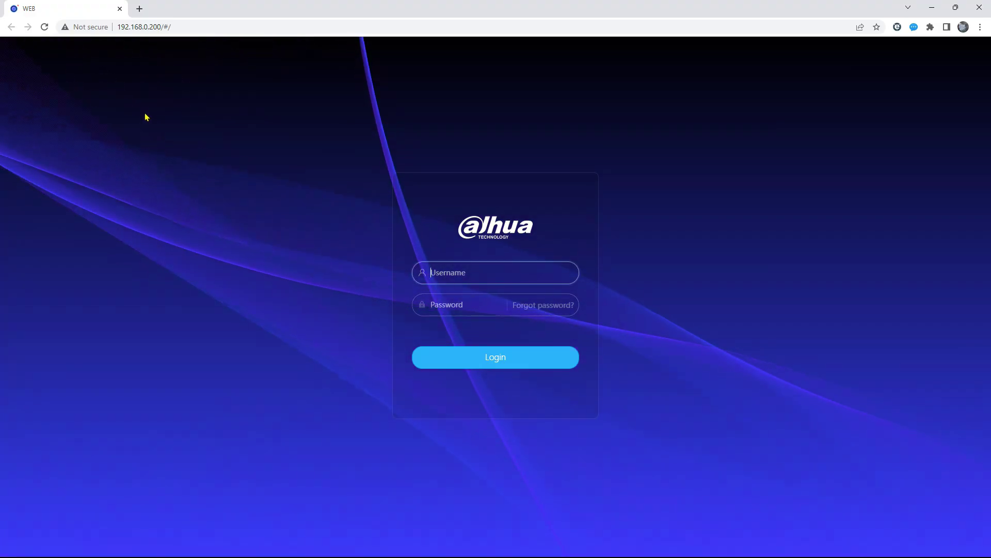